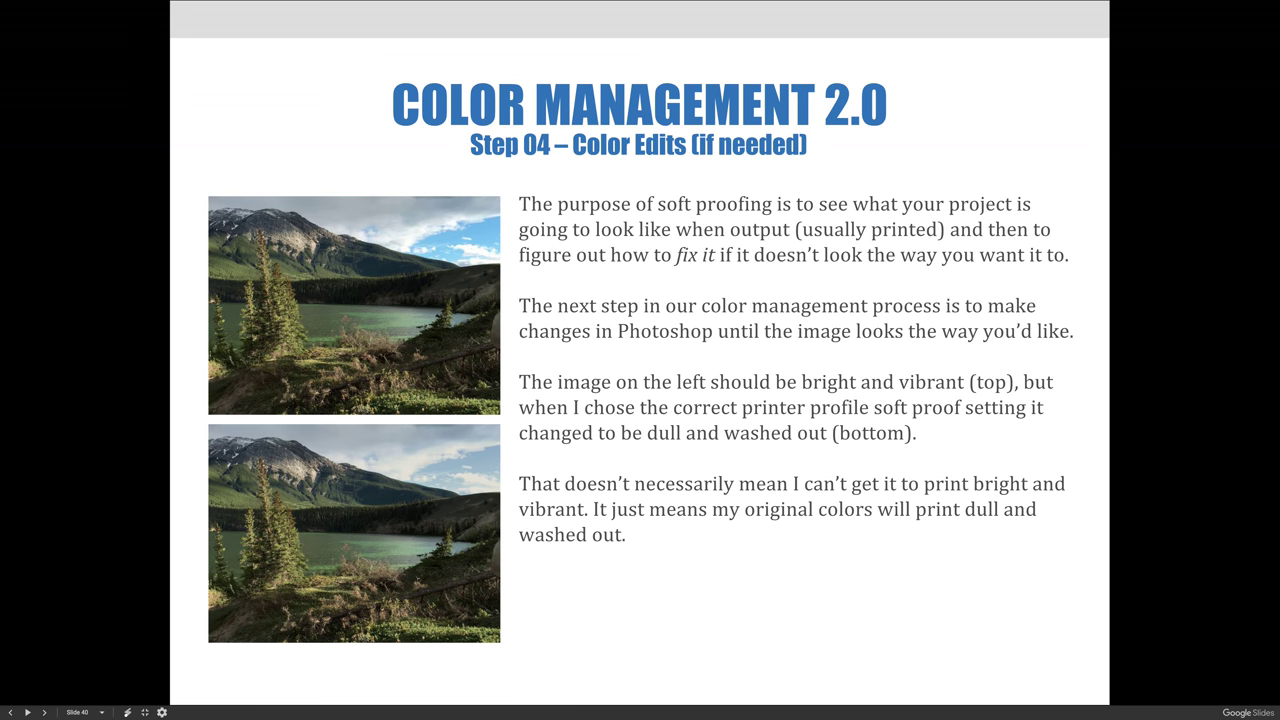
# Step: Advance from slide 40 to slide 41, Color Edits, listing fixes for dull images
pyautogui.press('Right')
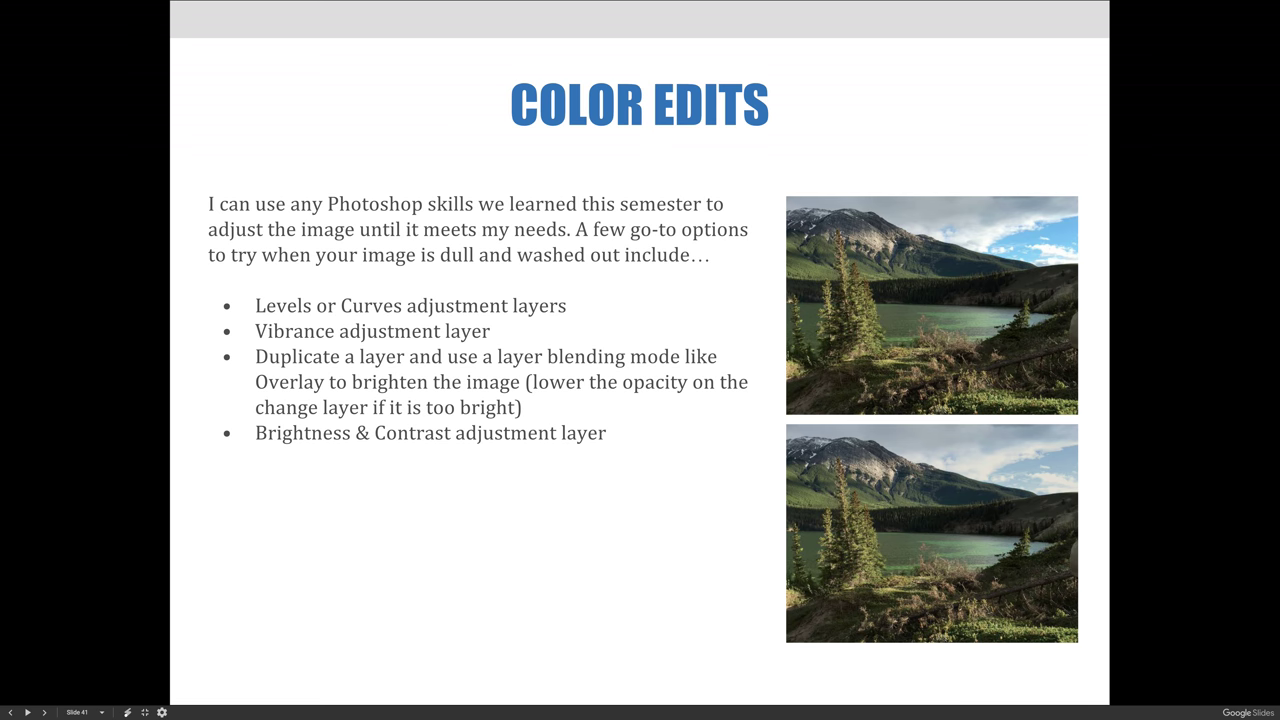
# Step: Advance to slide 42, the lake photo branching into two edited versions
pyautogui.press('Right')
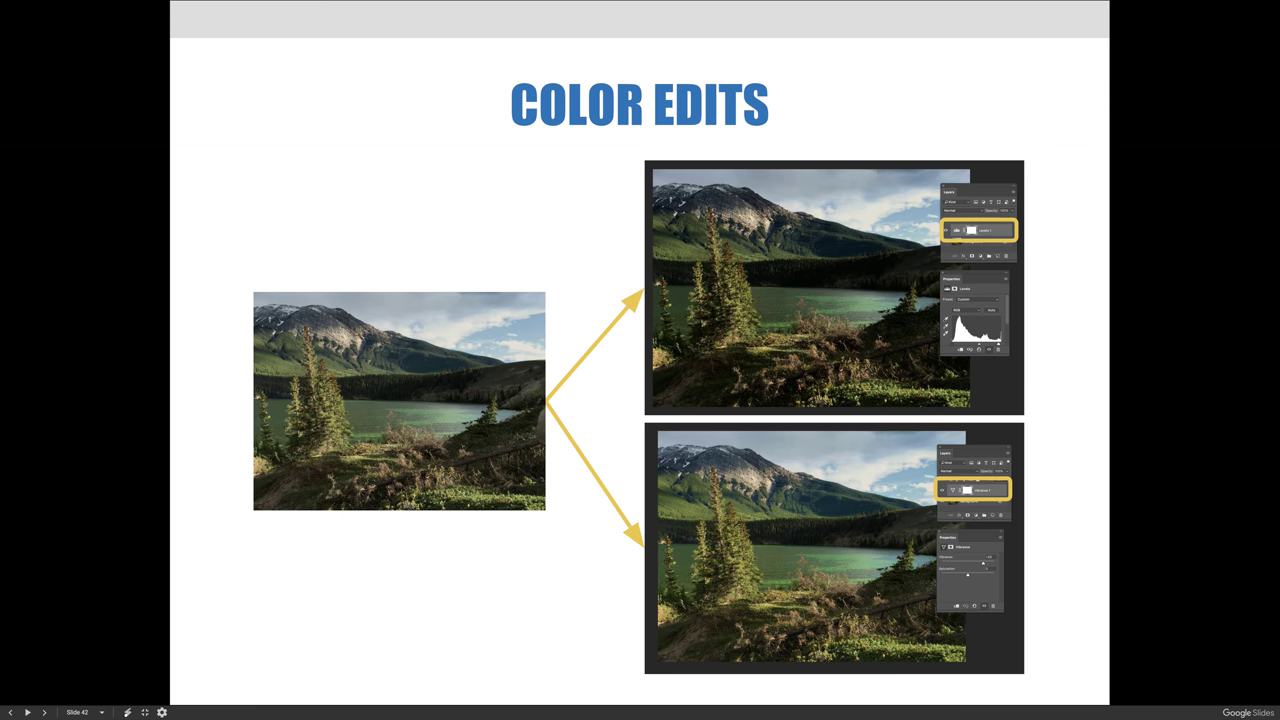
# Step: Leave the slideshow and bring up Photoshop's View > Proof Setup > Custom settings for the lake photo
pyautogui.press('Escape')
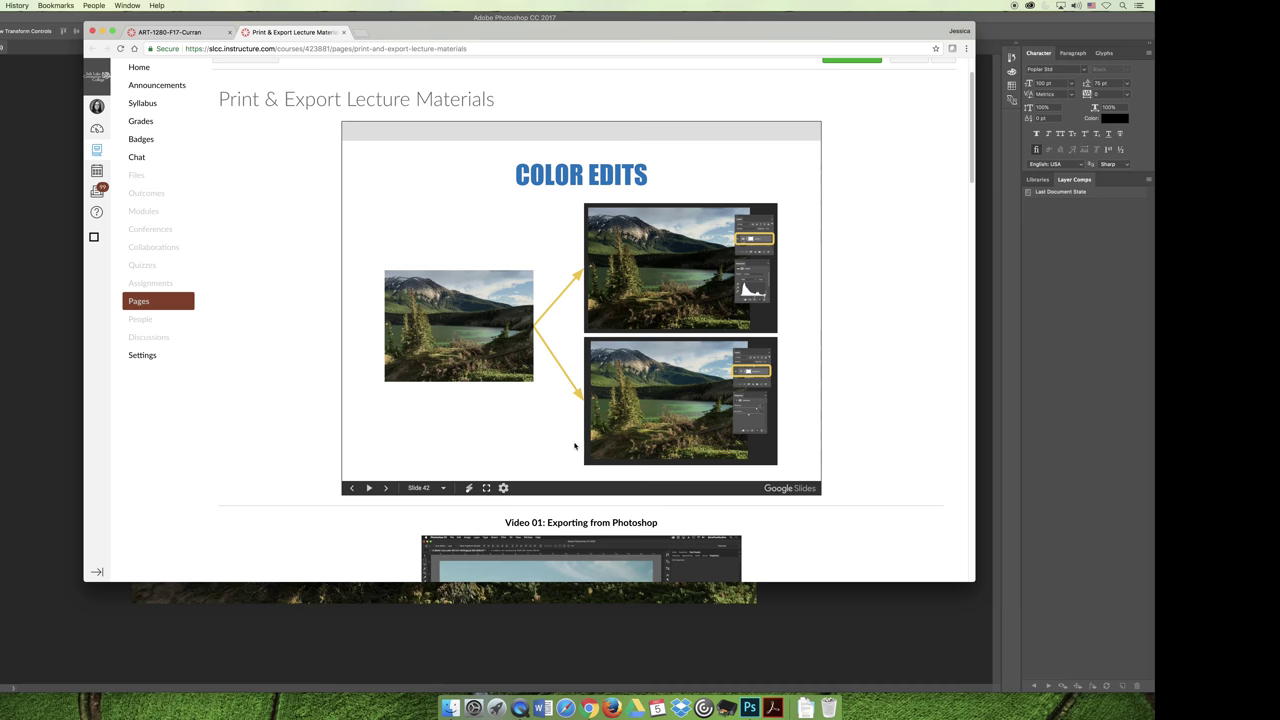
pyautogui.click(749, 705)
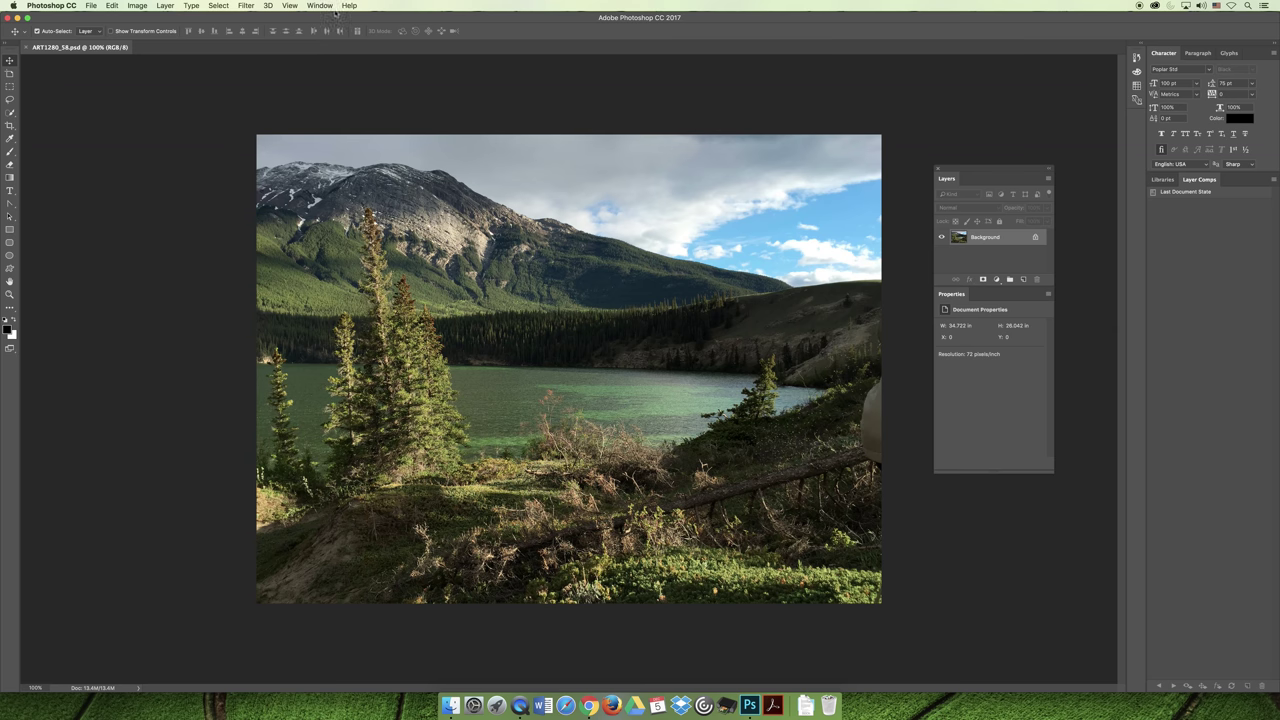
pyautogui.click(289, 5)
pyautogui.moveTo(354, 20)
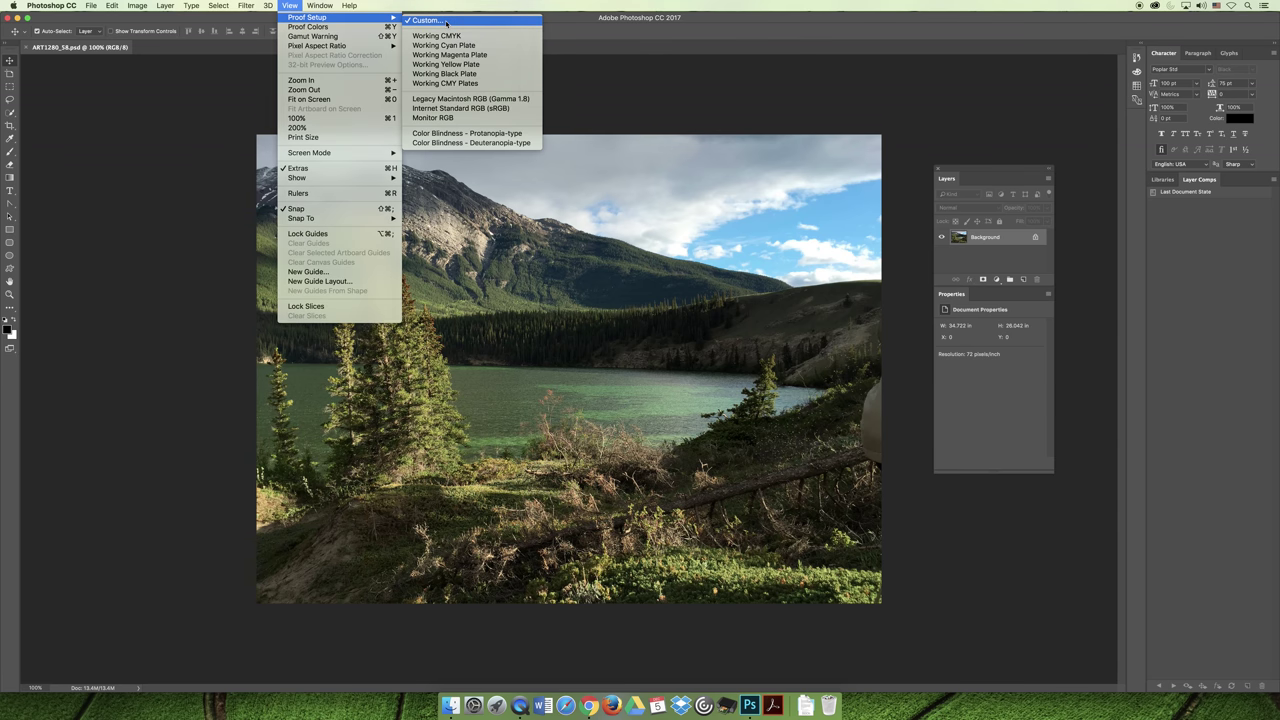
pyautogui.click(427, 20)
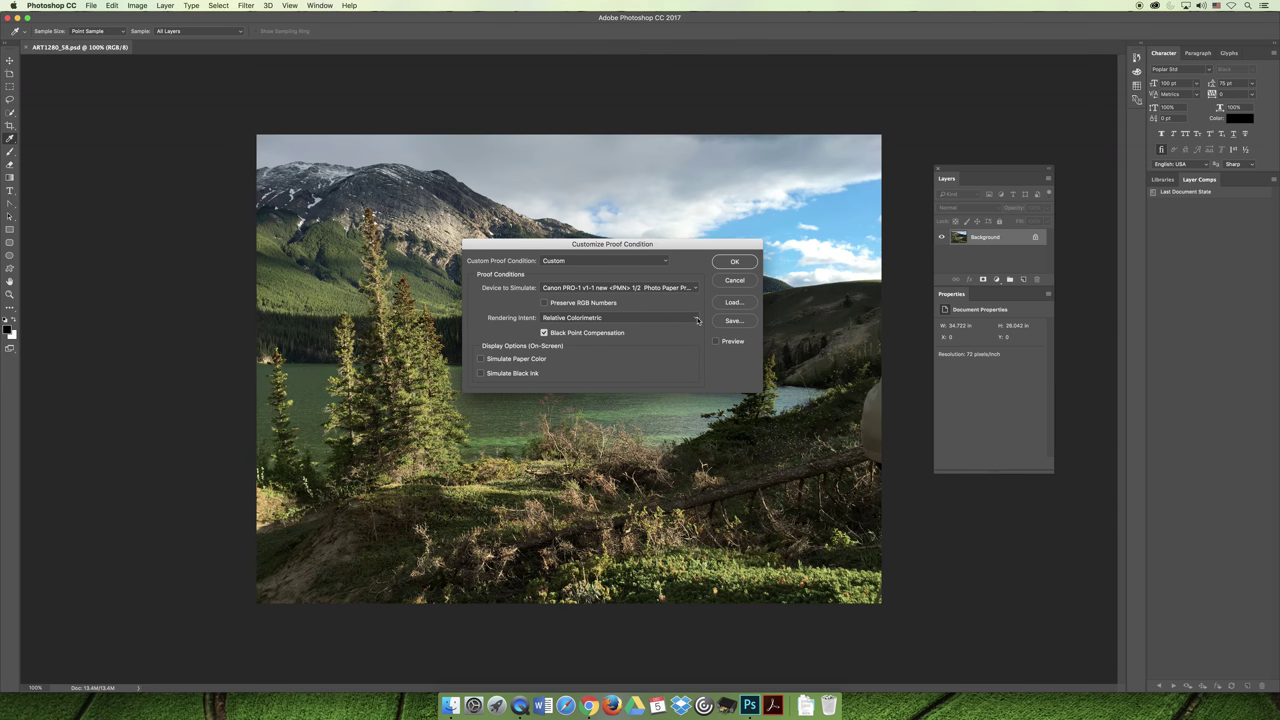
# Step: Compare the Canon PRO-1 Premium Matte proof on and off, leaving Preview checked, and confirm
pyautogui.click(716, 342)
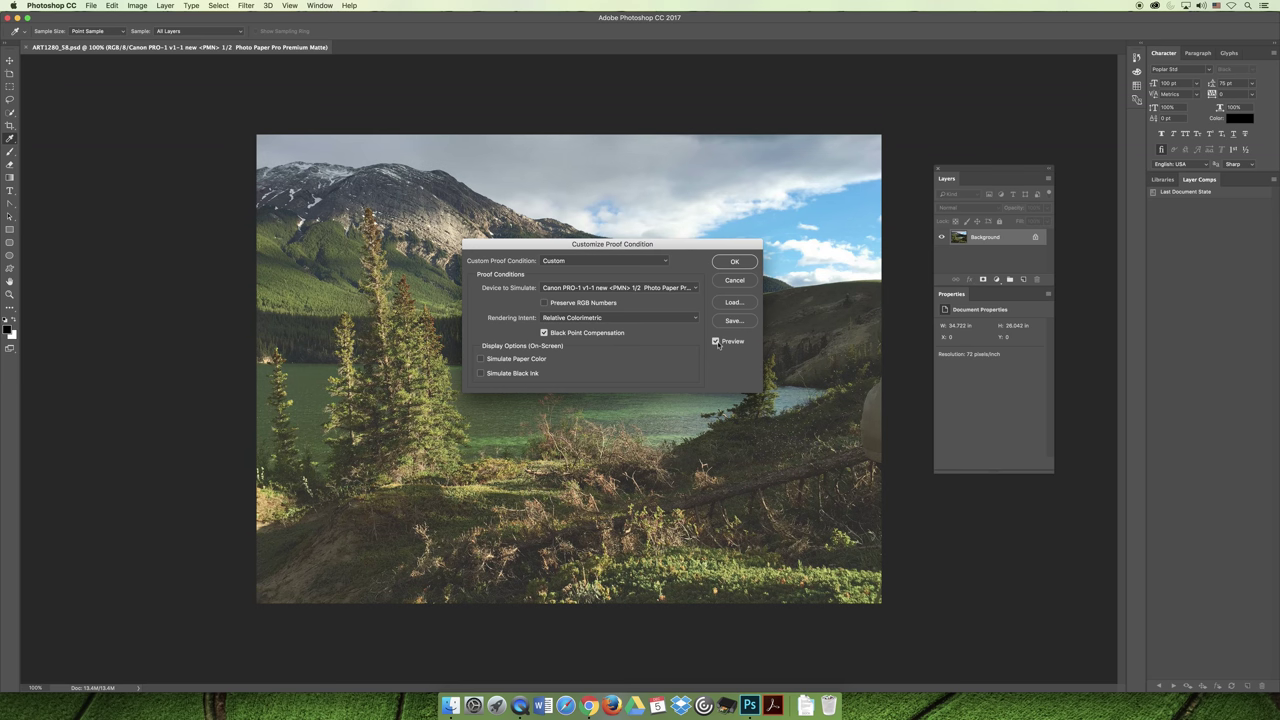
pyautogui.click(716, 342)
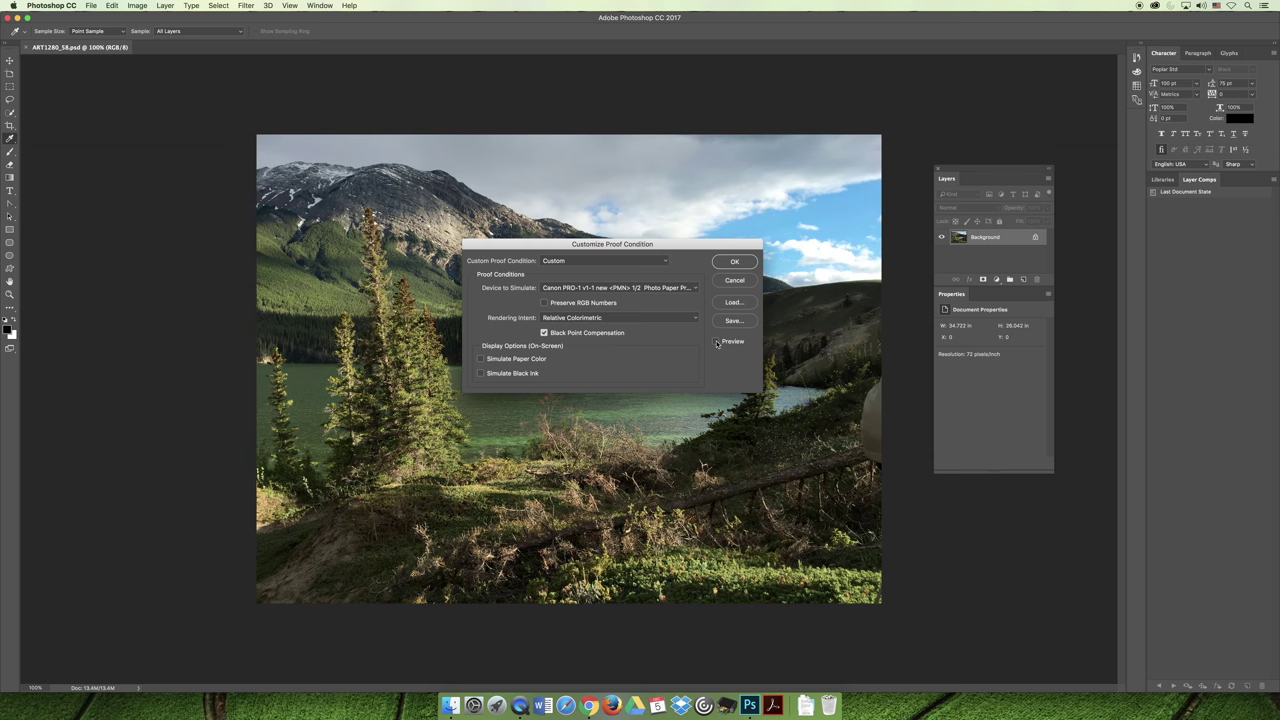
pyautogui.click(716, 342)
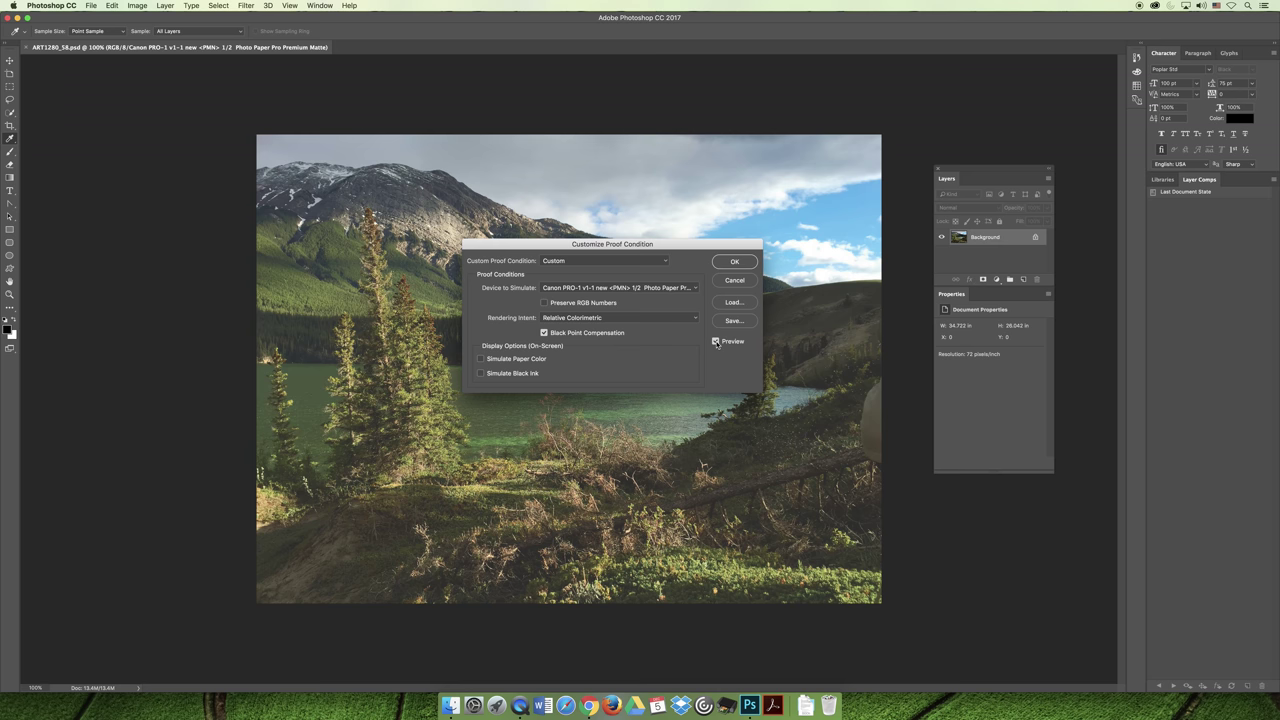
pyautogui.click(716, 342)
pyautogui.click(716, 342)
pyautogui.click(716, 342)
pyautogui.click(716, 341)
pyautogui.click(731, 262)
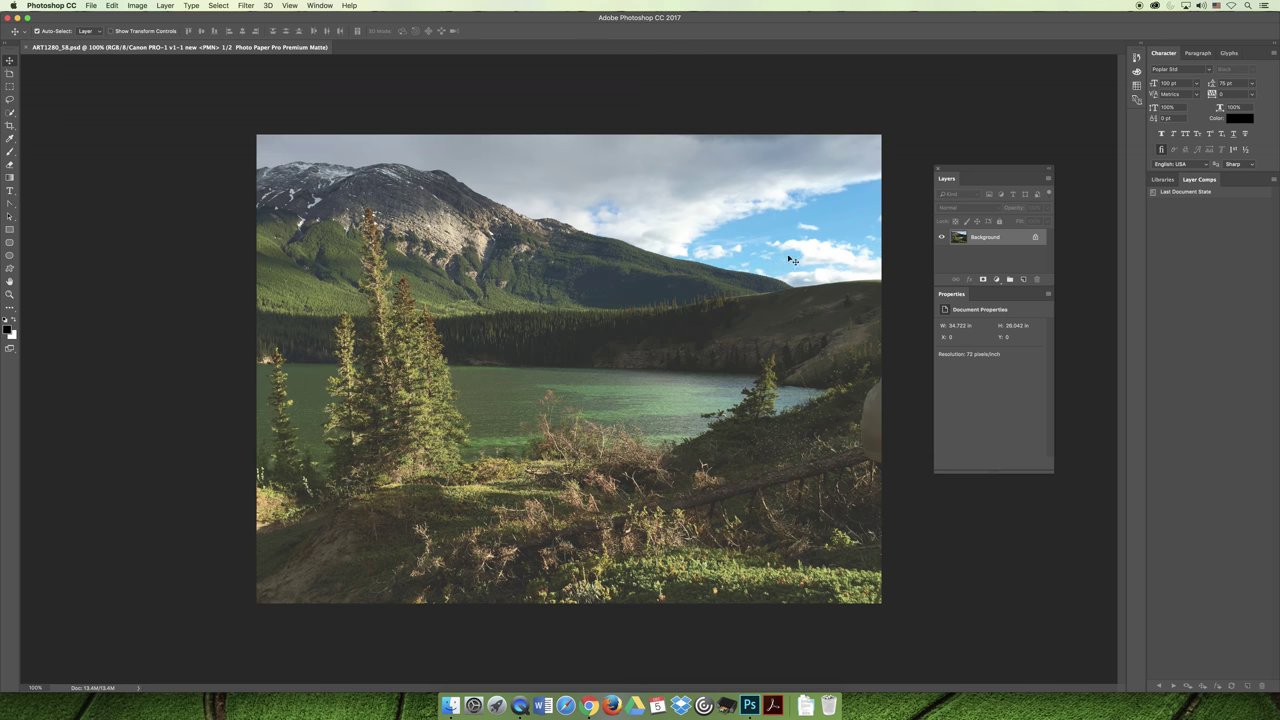
# Step: Add a Levels adjustment layer and raise its black point to brighten the lake photo
pyautogui.click(996, 279)
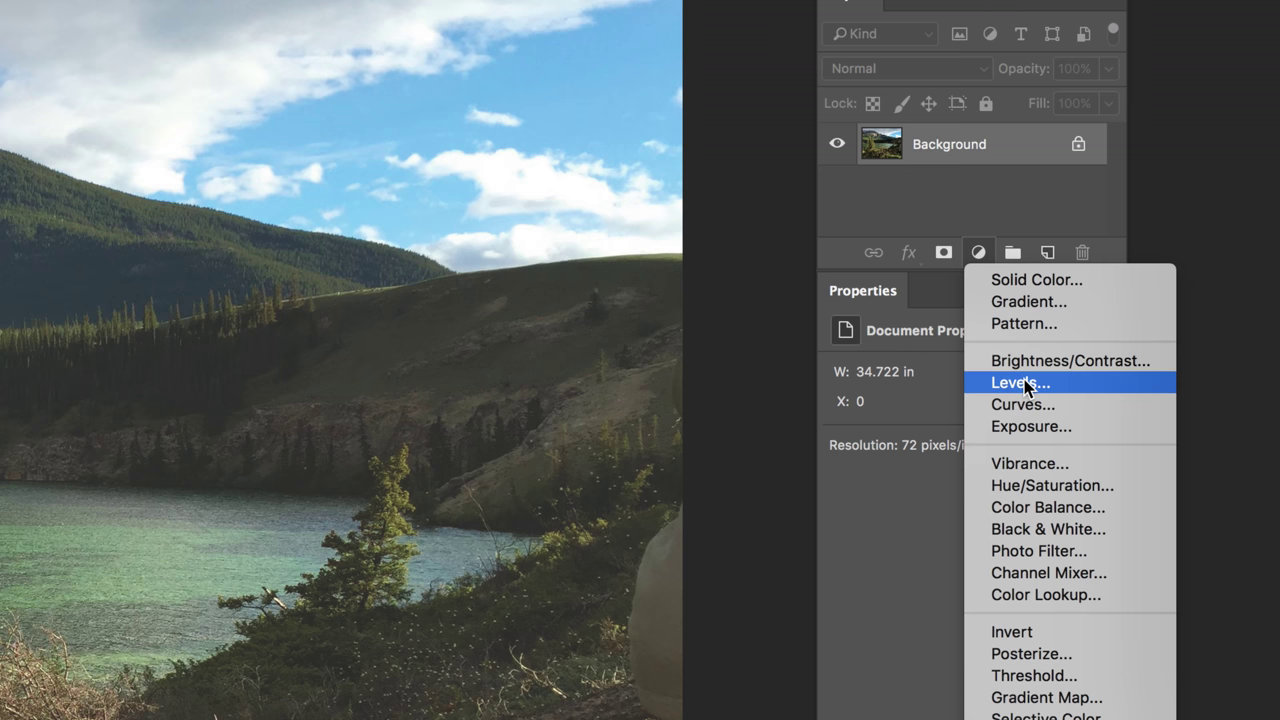
pyautogui.click(1025, 381)
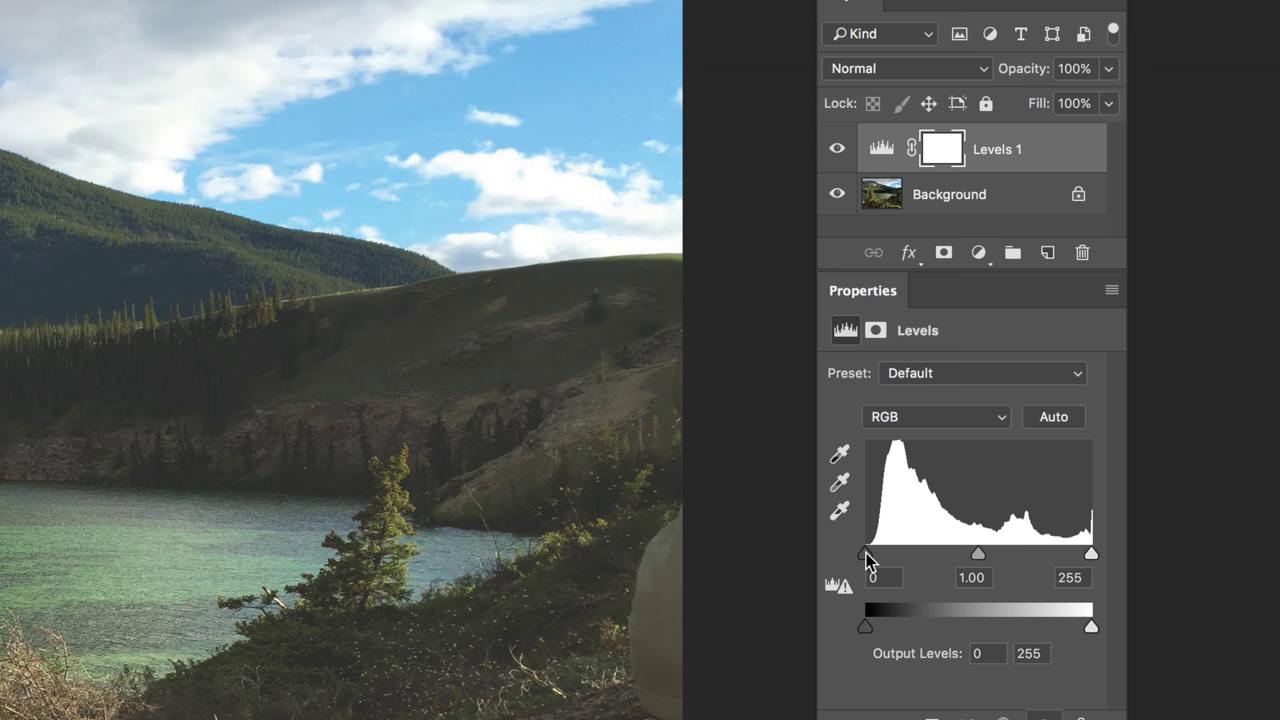
pyautogui.moveTo(865, 551); pyautogui.dragTo(885, 555)
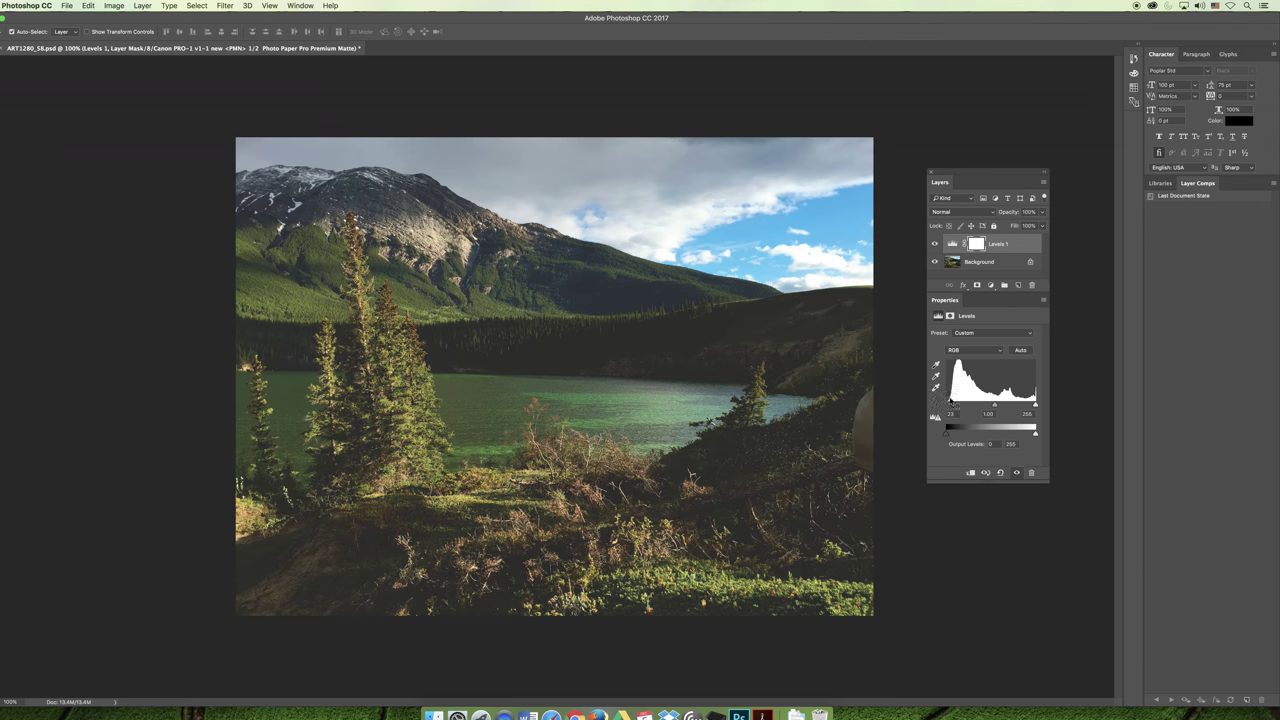
# Step: Toggle Levels 1 off and on to compare, leave it visible, then return to the Chrome lecture
pyautogui.click(935, 244)
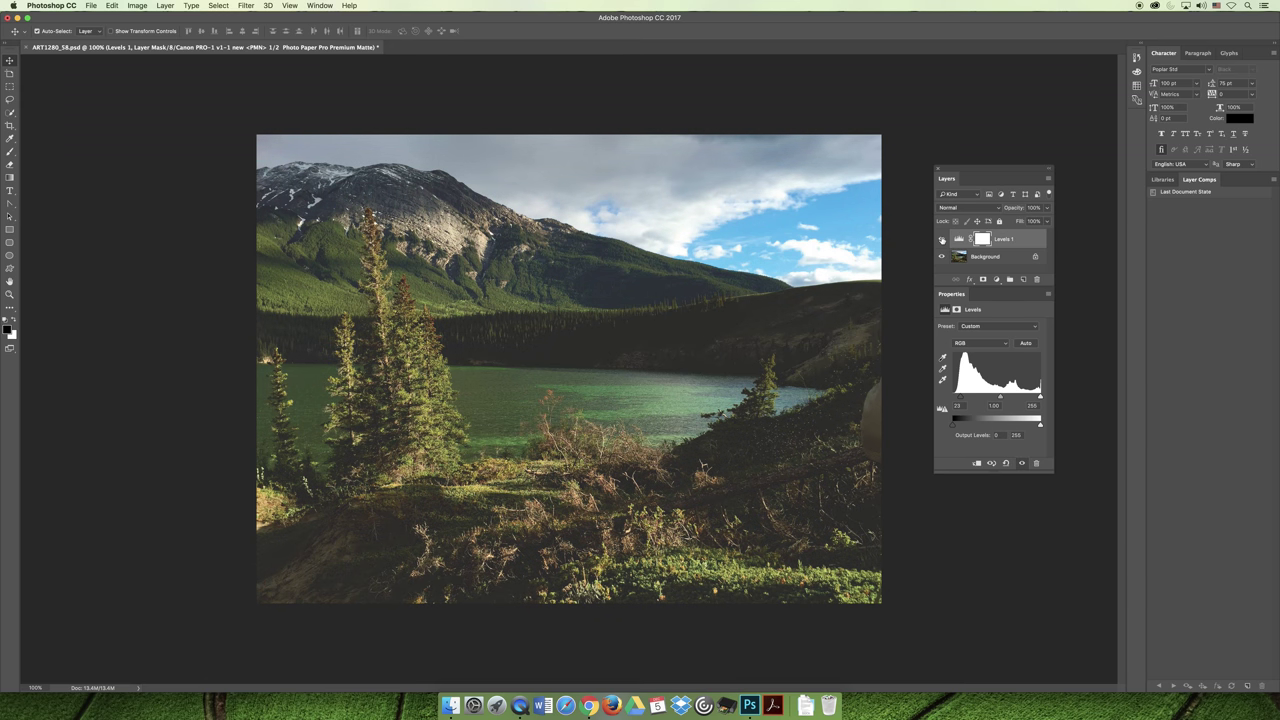
pyautogui.click(941, 240)
pyautogui.click(941, 240)
pyautogui.click(941, 240)
pyautogui.moveTo(999, 399); pyautogui.dragTo(993, 399)
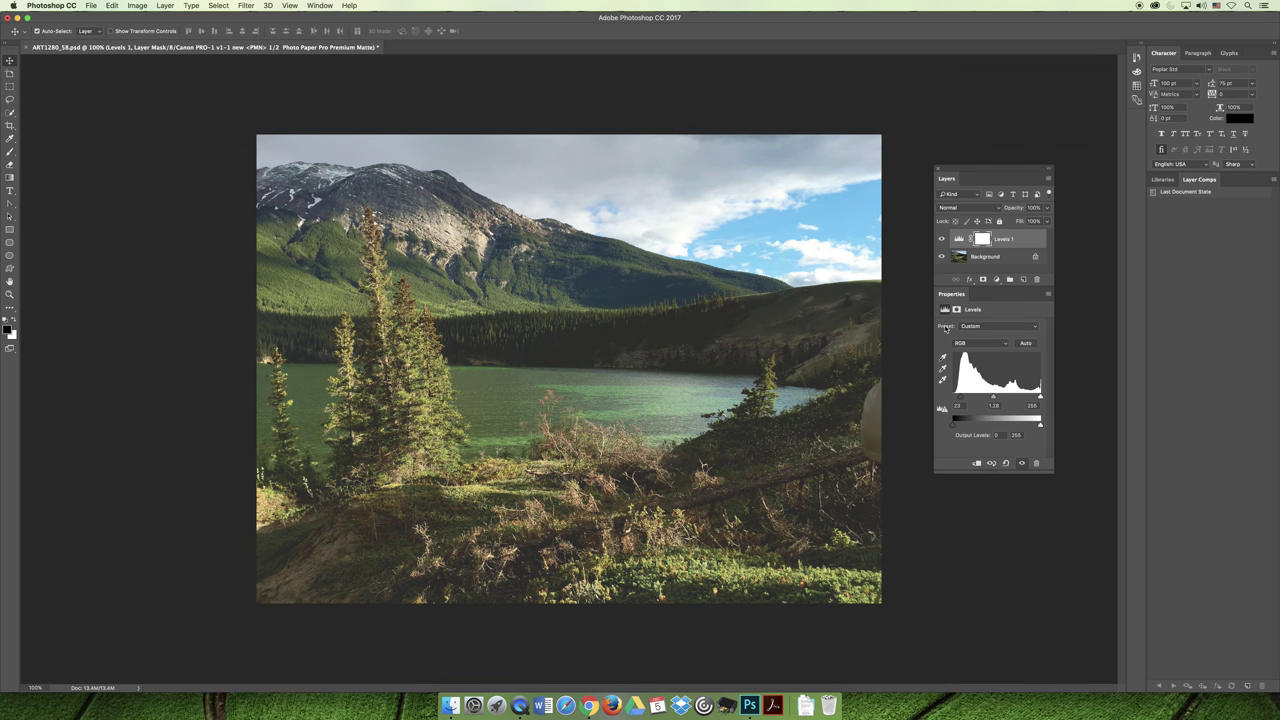
pyautogui.click(941, 240)
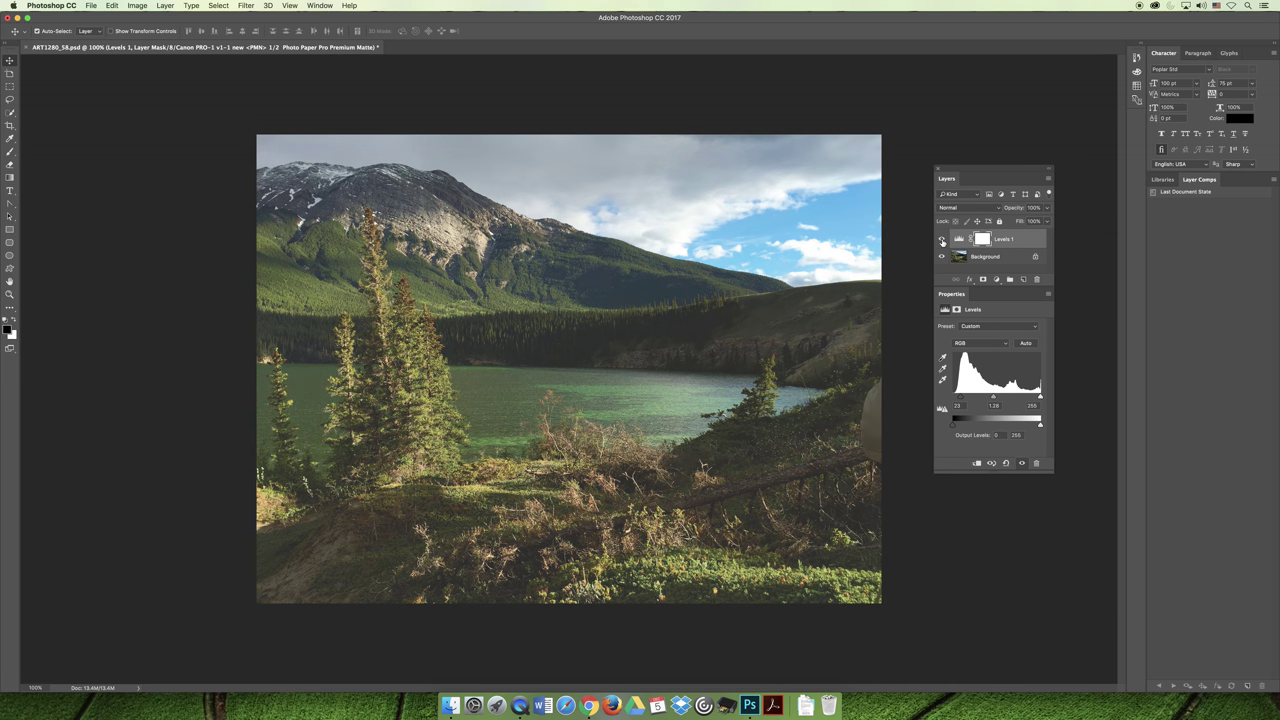
pyautogui.click(941, 240)
pyautogui.click(941, 240)
pyautogui.click(941, 240)
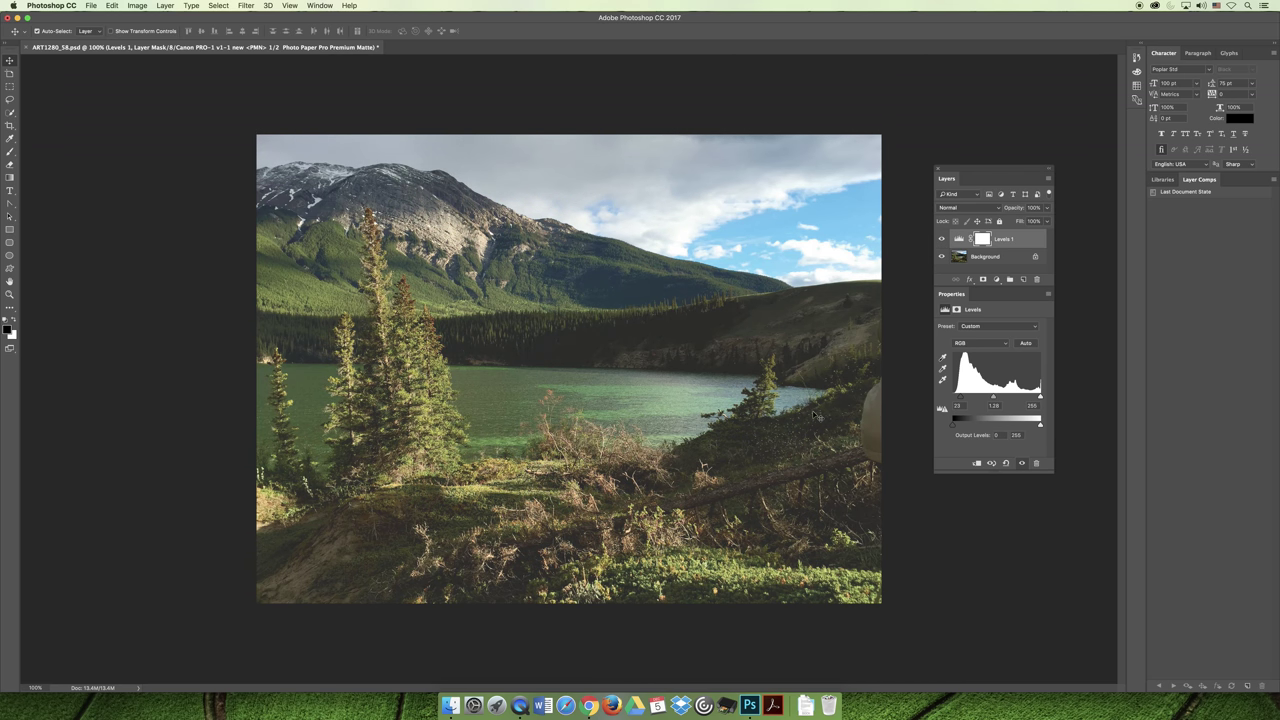
pyautogui.click(589, 706)
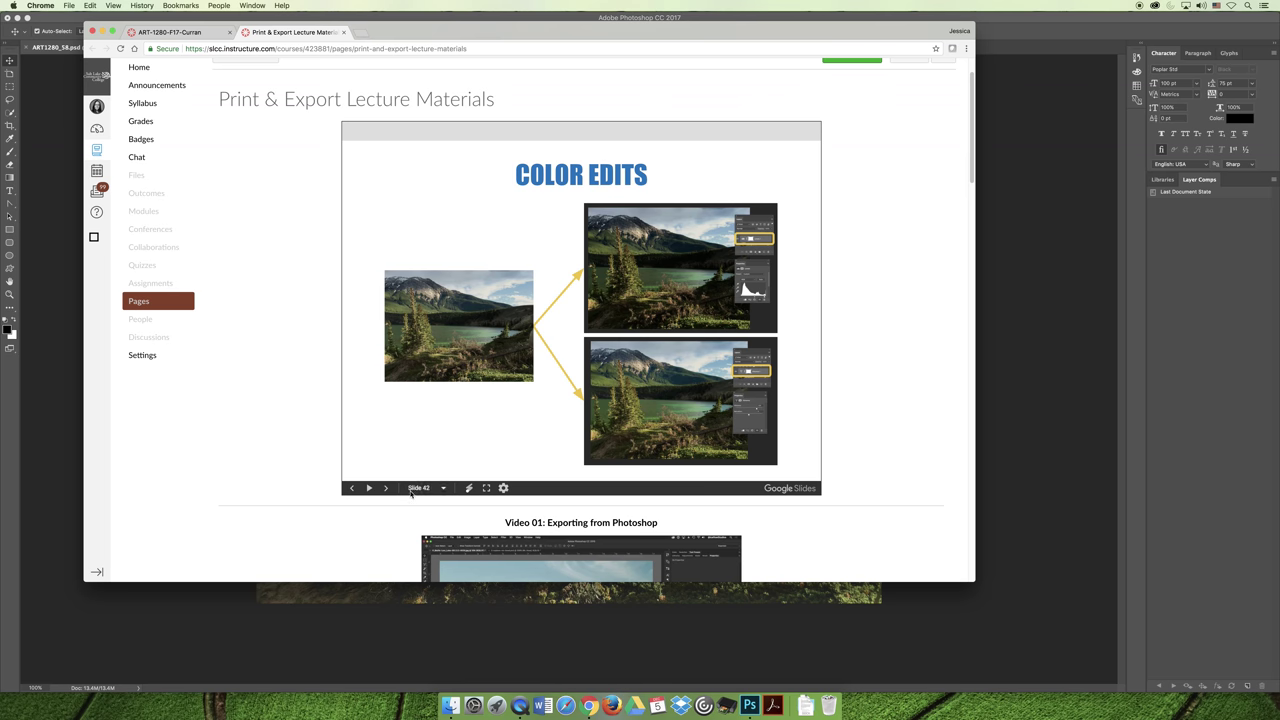
# Step: Present the slides full screen and advance past Color Management 2.0 to the Exporting slide
pyautogui.click(486, 488)
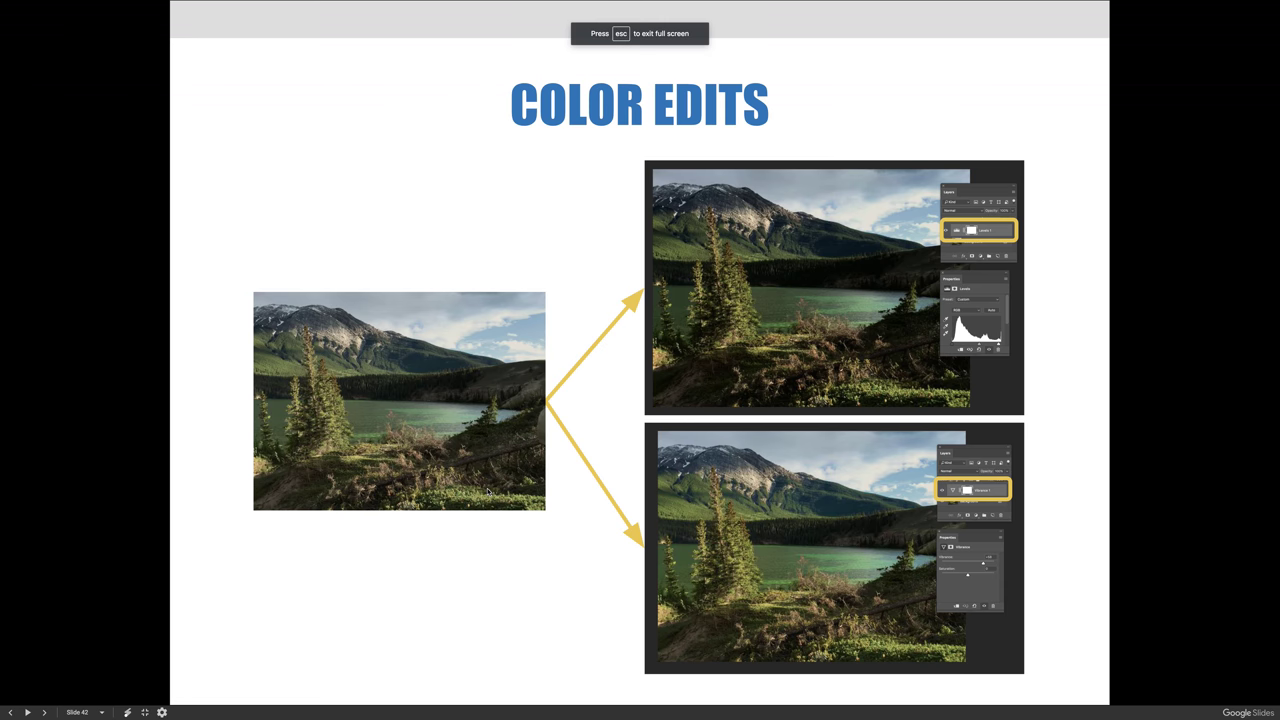
pyautogui.press('Right')
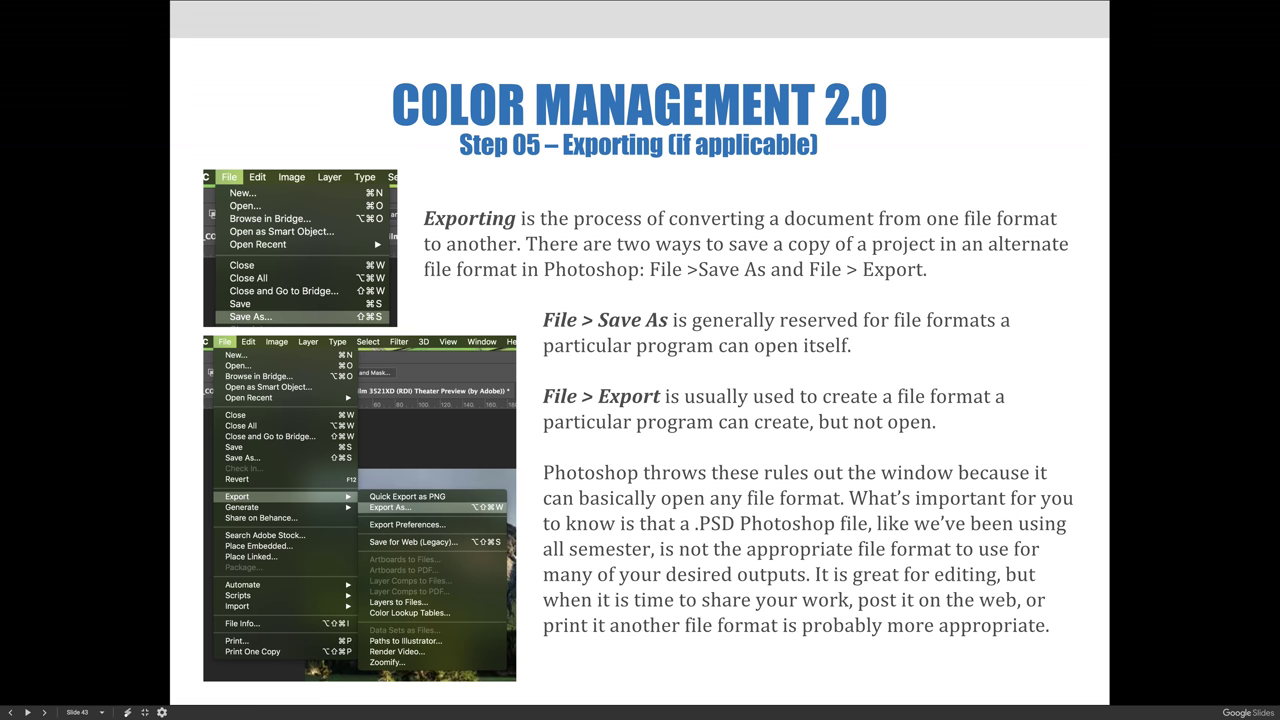
pyautogui.press('Right')
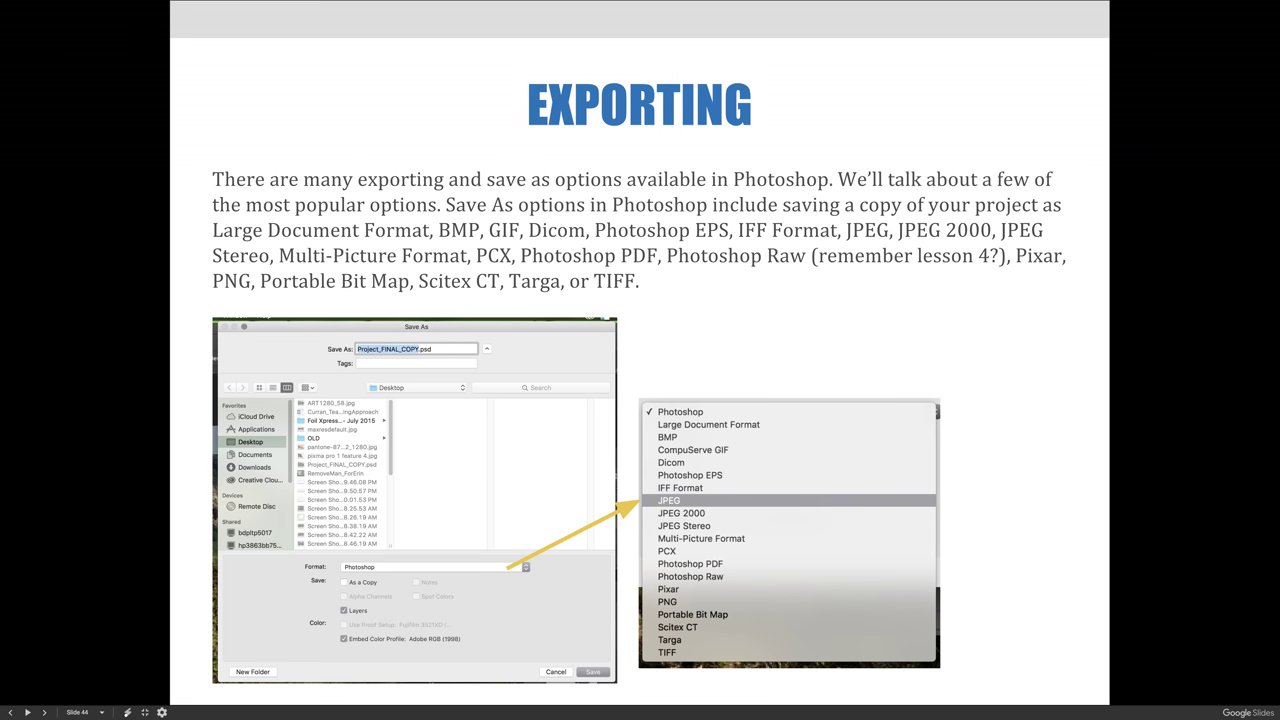
# Step: Advance two slides to the slide listing File > Export options
pyautogui.press('Right')
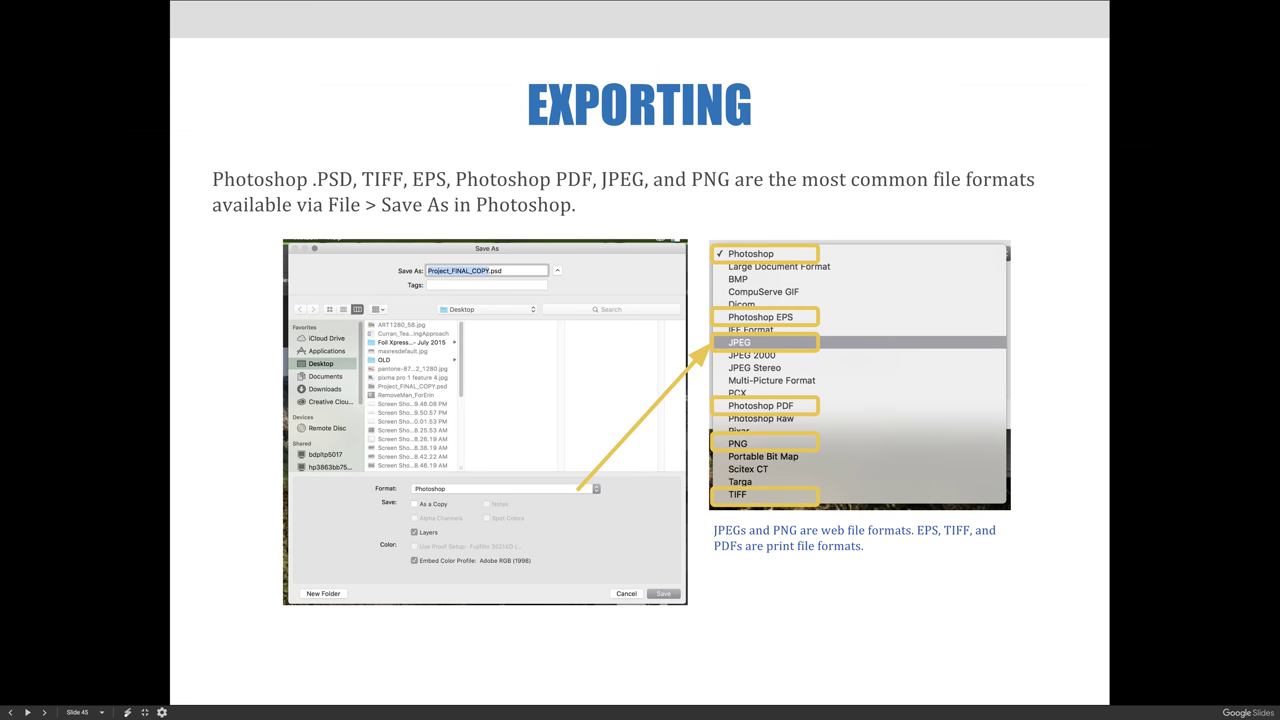
pyautogui.press('Right')
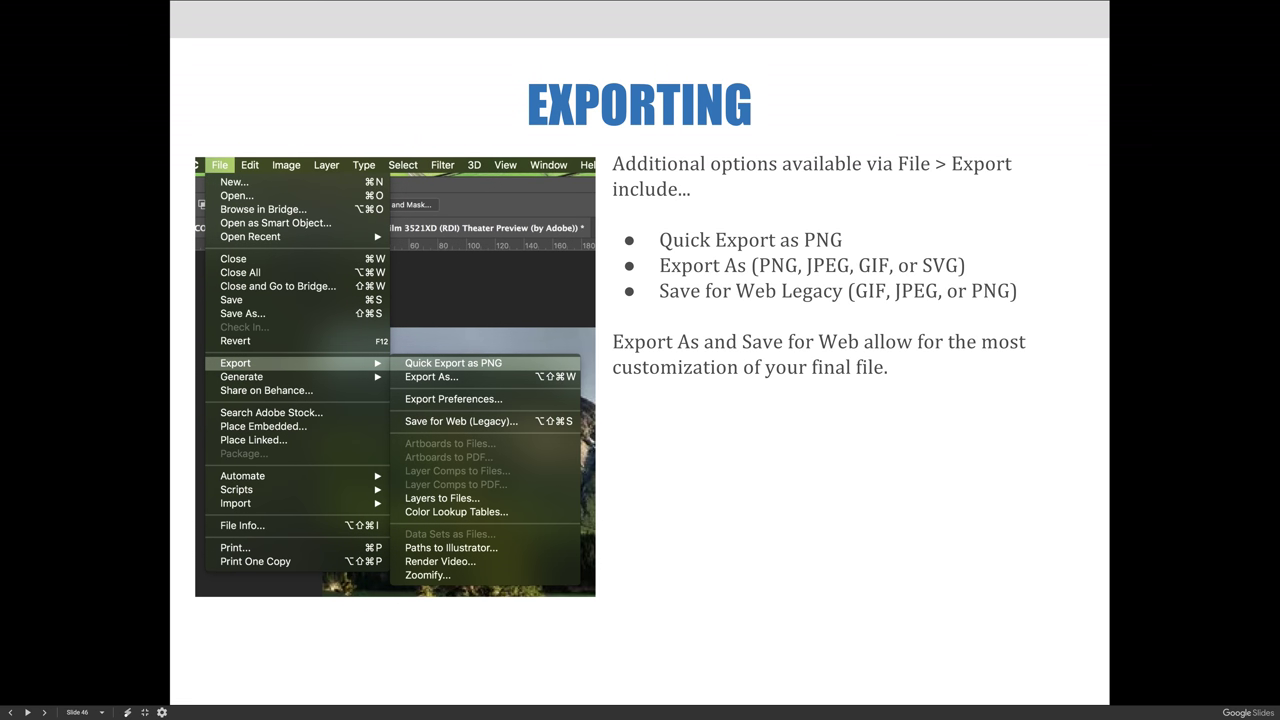
# Step: Advance to slide 47, 'EXPORTING- Quick Export as PNG'
pyautogui.press('Right')
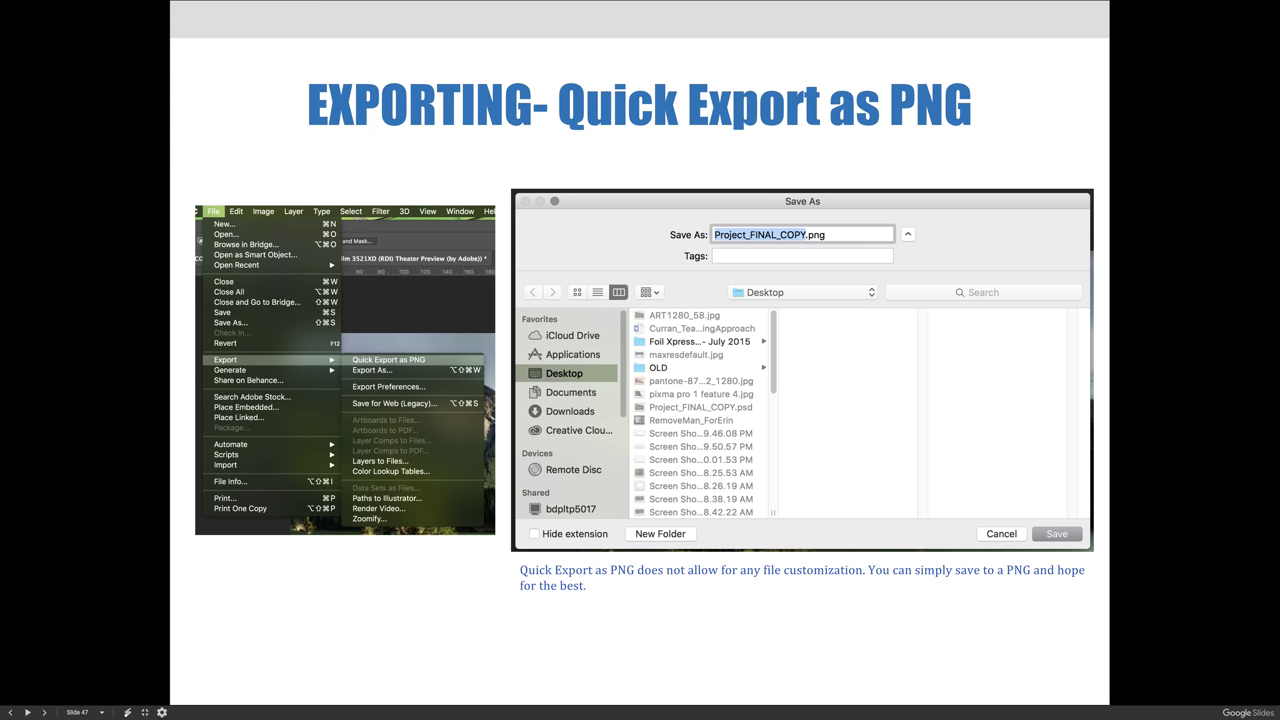
# Step: Advance to slide 48, 'EXPORTING- Export As...' covering PNG, JPG, GIF and SVG
pyautogui.press('Right')
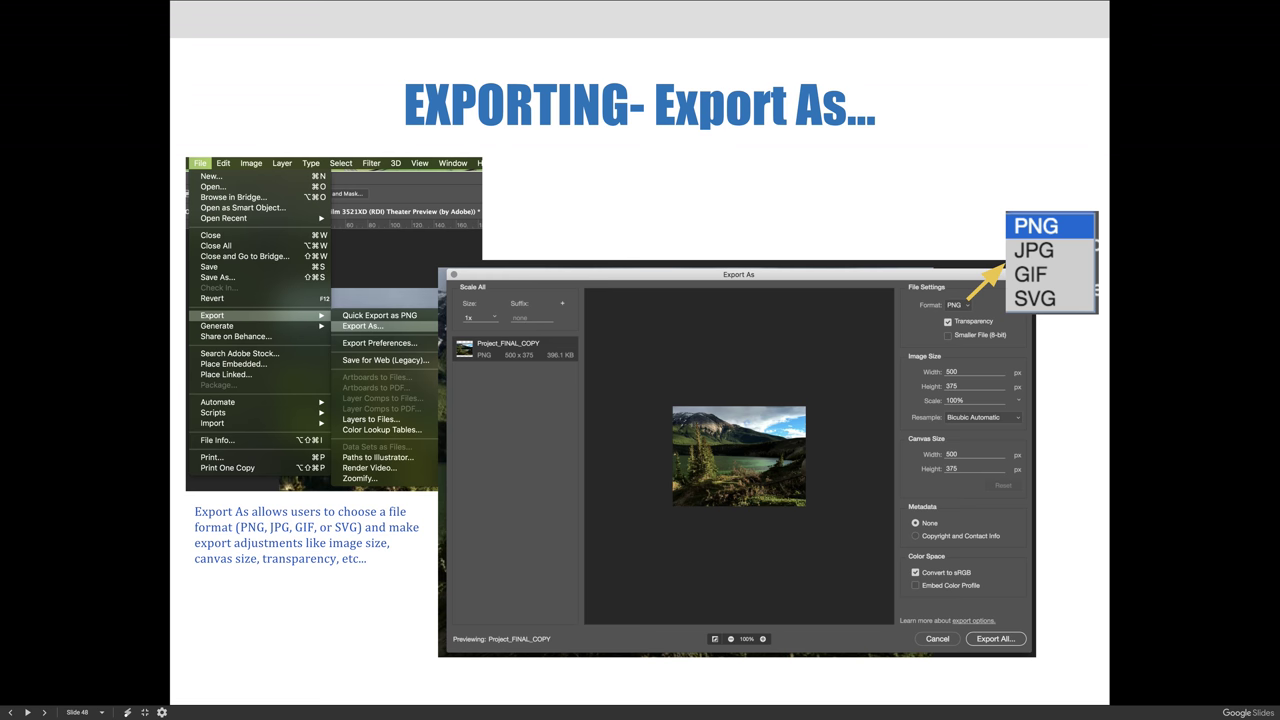
# Step: Advance to slide 49, Save for Web Legacy with its 4-Up file size comparison
pyautogui.press('Right')
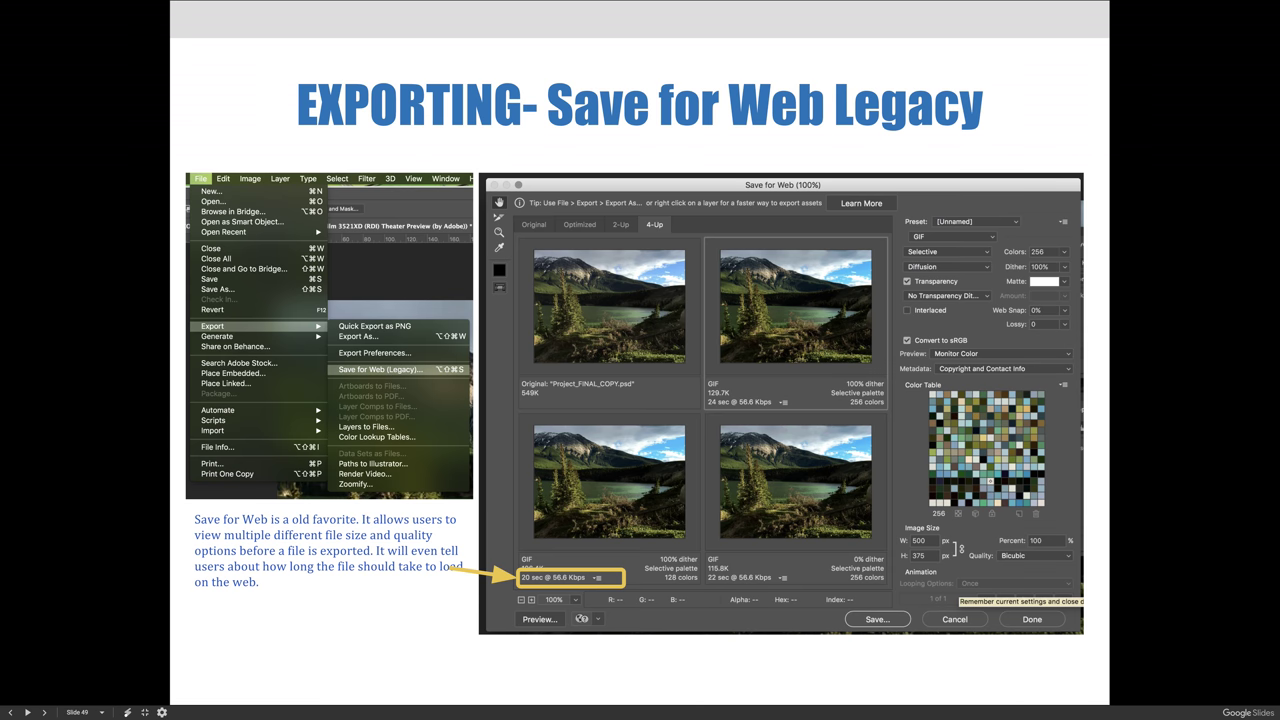
# Step: Advance to slide 50 showing GIF, Selective, Diffusion and No Transparency Dither options
pyautogui.press('Right')
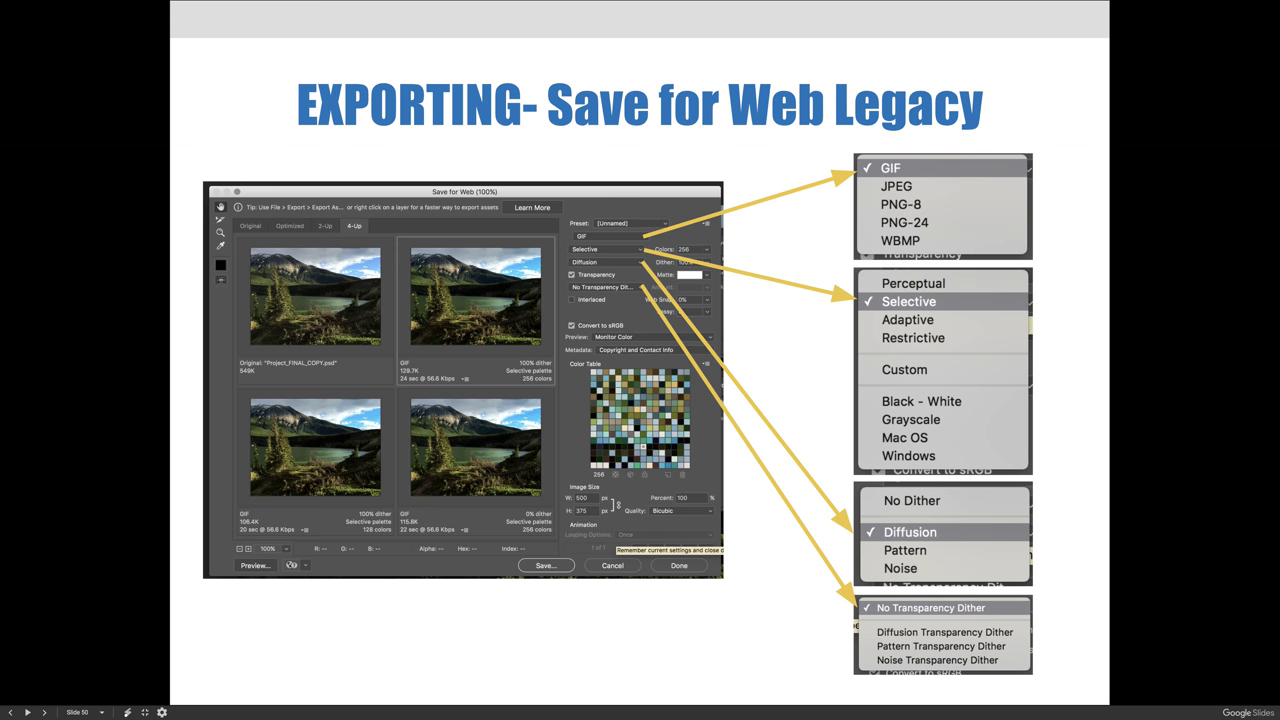